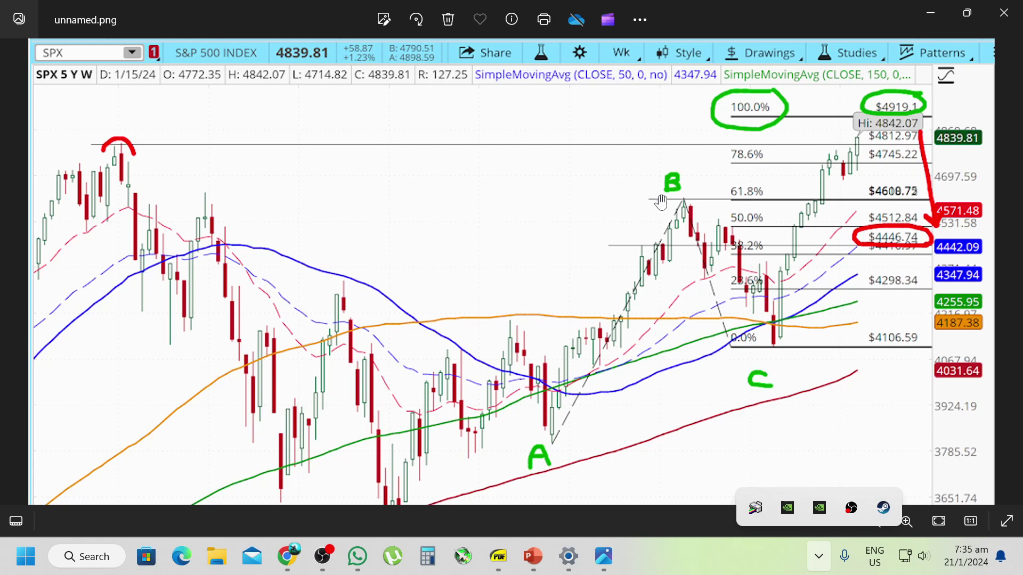
# Switch from the Photos reference image back to the Chrome browser window
pyautogui.click(287, 556)
# On the ^GSPC weekly chart, doodle a rising path from the October 2023 low
pyautogui.click(356, 6)
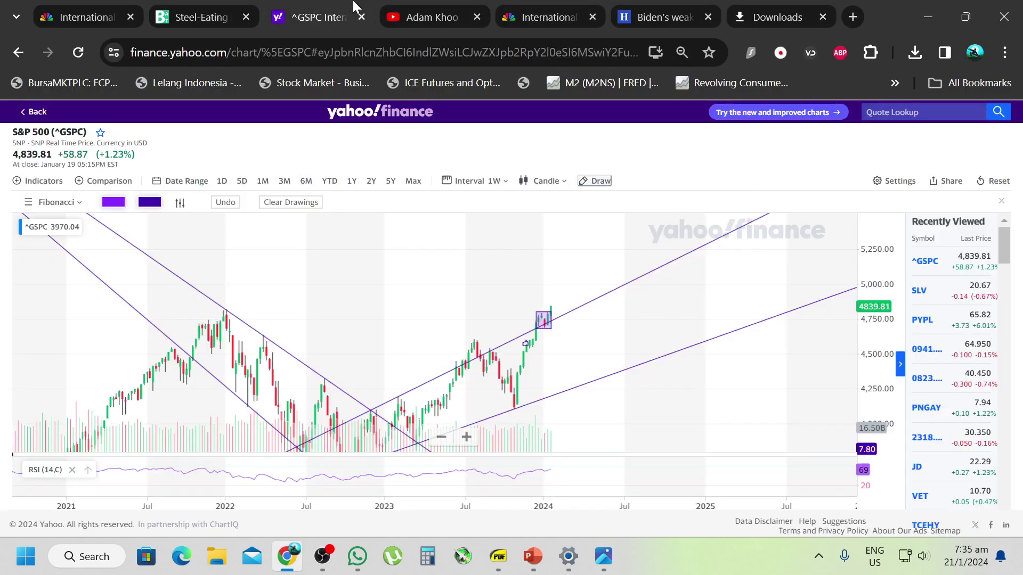
pyautogui.moveTo(729, 446); pyautogui.dragTo(706, 381)
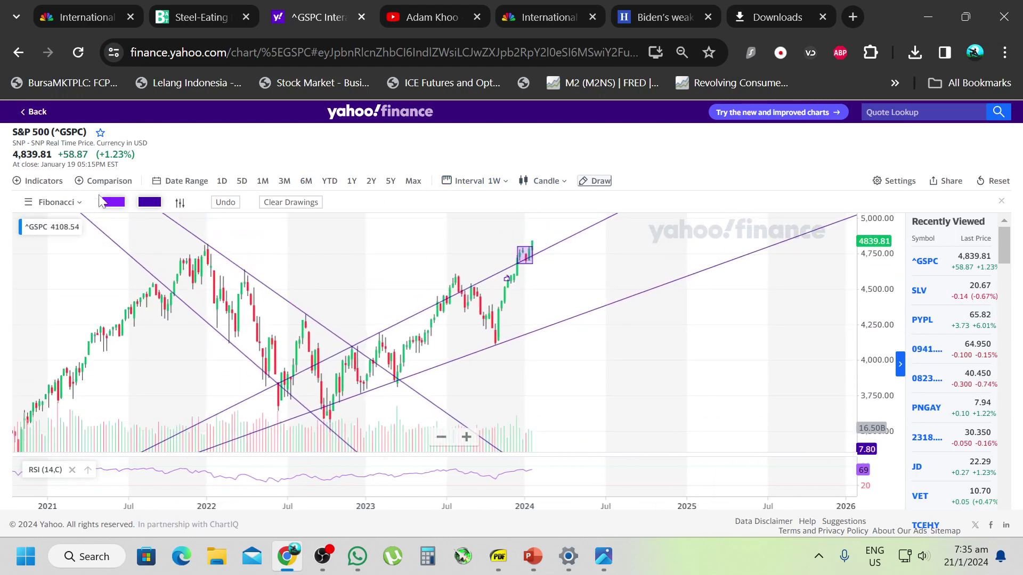
pyautogui.click(74, 205)
pyautogui.click(80, 315)
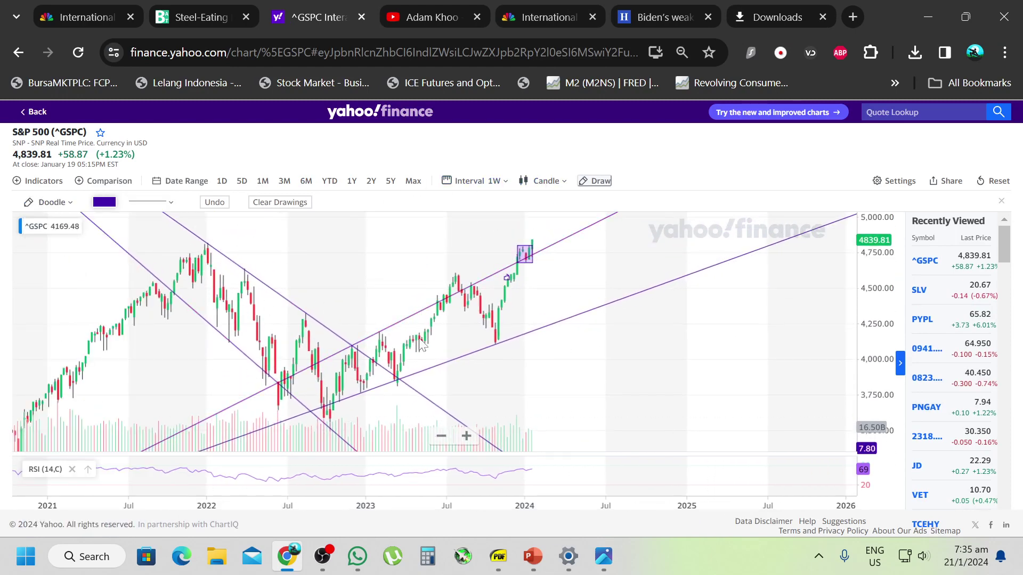
pyautogui.scroll(5, 542, 346)
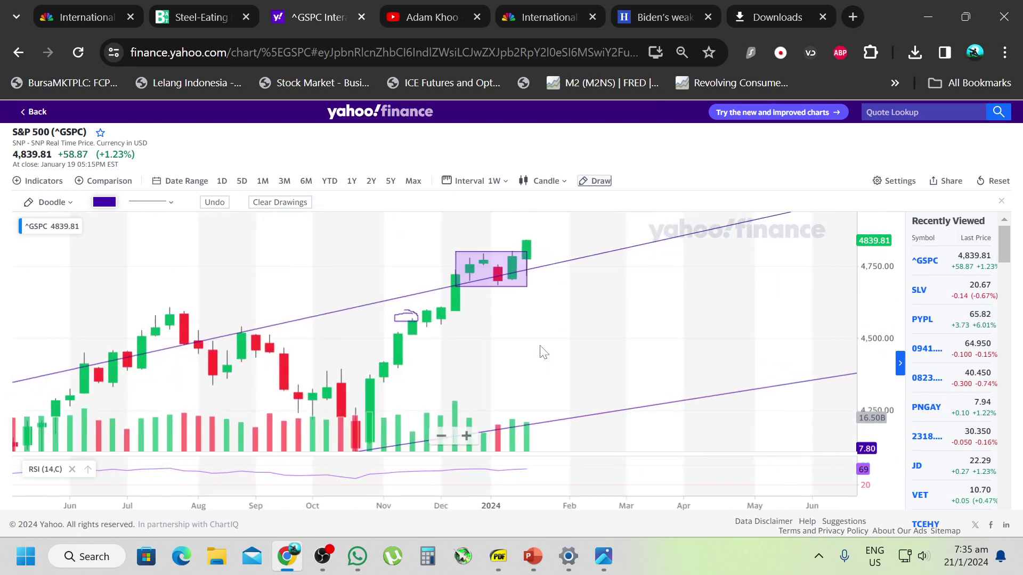
pyautogui.scroll(-5, 543, 354)
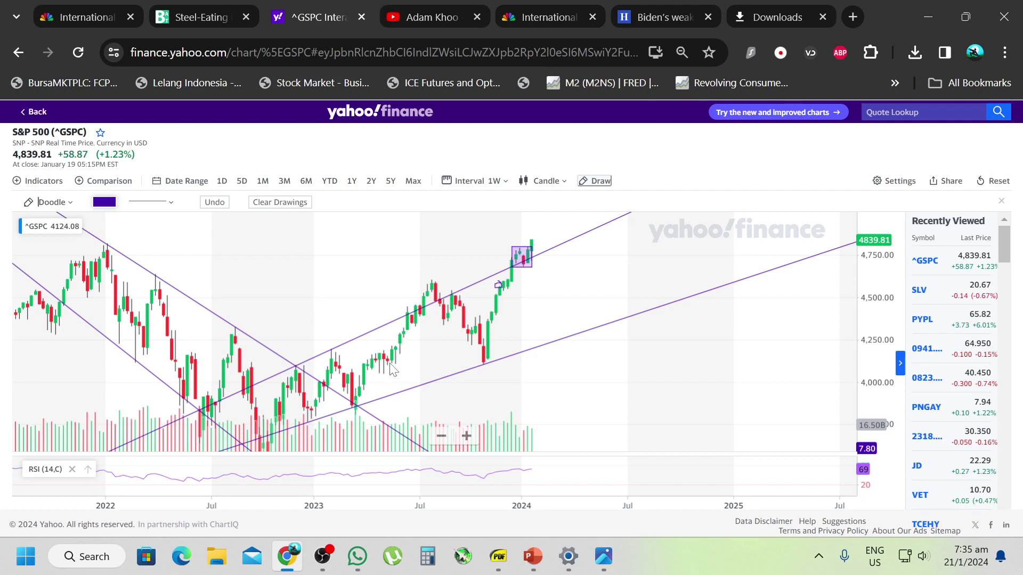
pyautogui.moveTo(391, 364)
pyautogui.mouseDown()
pyautogui.moveTo(435, 288)
pyautogui.moveTo(483, 363)
pyautogui.moveTo(540, 215)
pyautogui.moveTo(539, 259)
pyautogui.mouseUp()
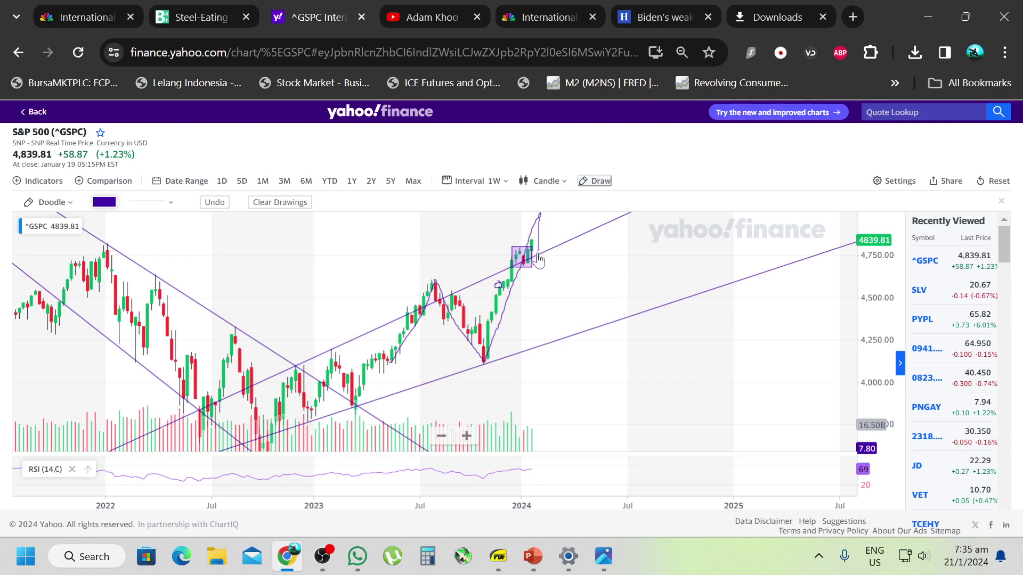
# Doodle the wave through the July 2023 peak and October low, plus a horizontal level from the peak
pyautogui.click(591, 182)
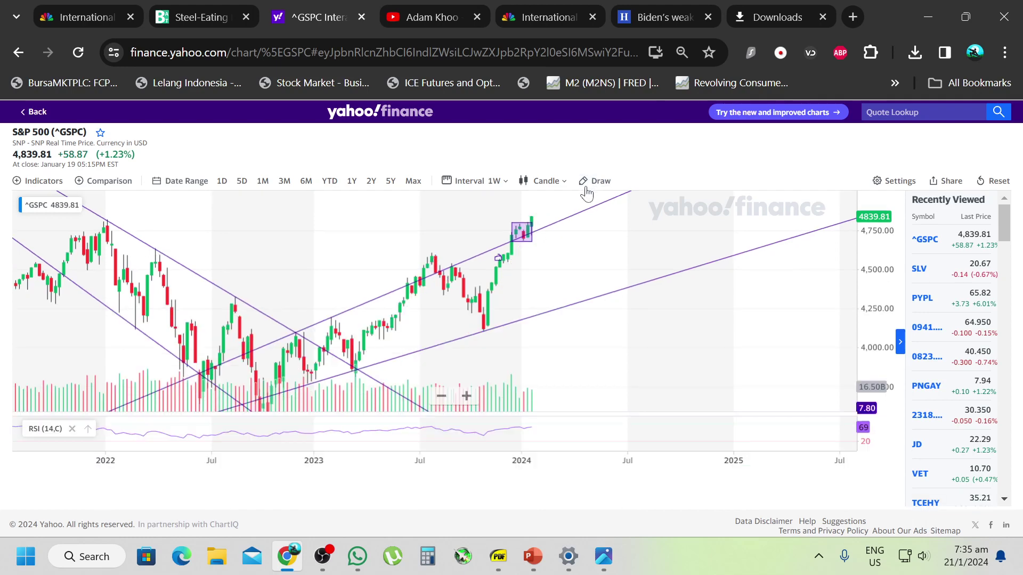
pyautogui.click(596, 181)
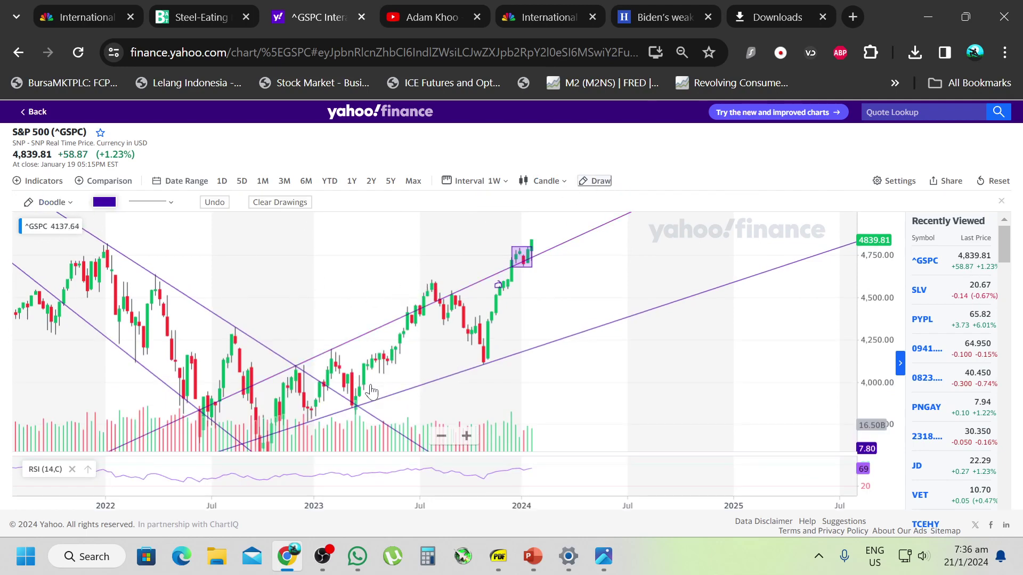
pyautogui.moveTo(371, 391)
pyautogui.mouseDown()
pyautogui.moveTo(432, 282)
pyautogui.moveTo(510, 319)
pyautogui.moveTo(557, 216)
pyautogui.mouseUp()
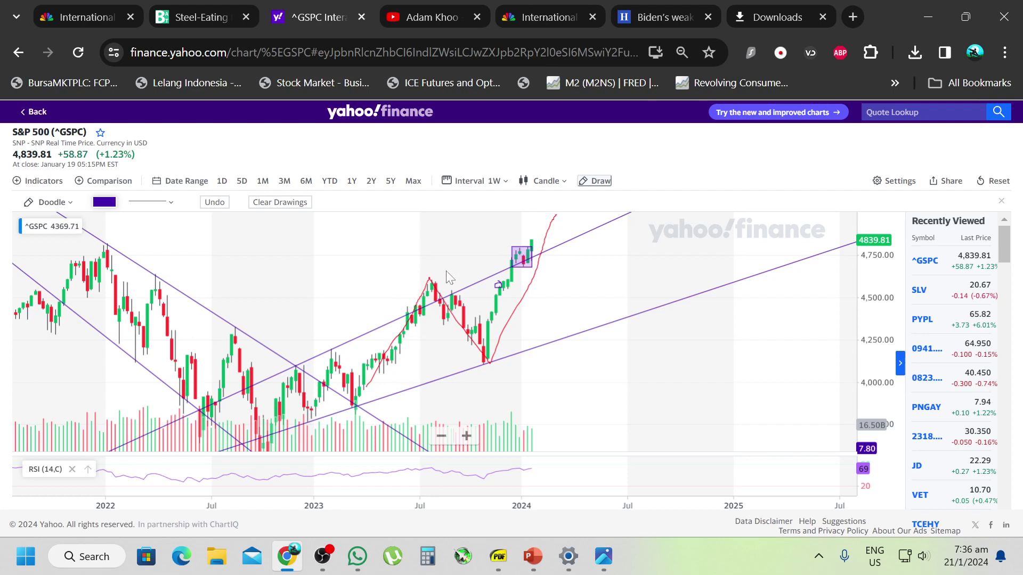
pyautogui.moveTo(430, 277); pyautogui.dragTo(531, 279)
# Bring the Photos reference chart image back up, then hide it again
pyautogui.moveTo(607, 554)
pyautogui.click(667, 503)
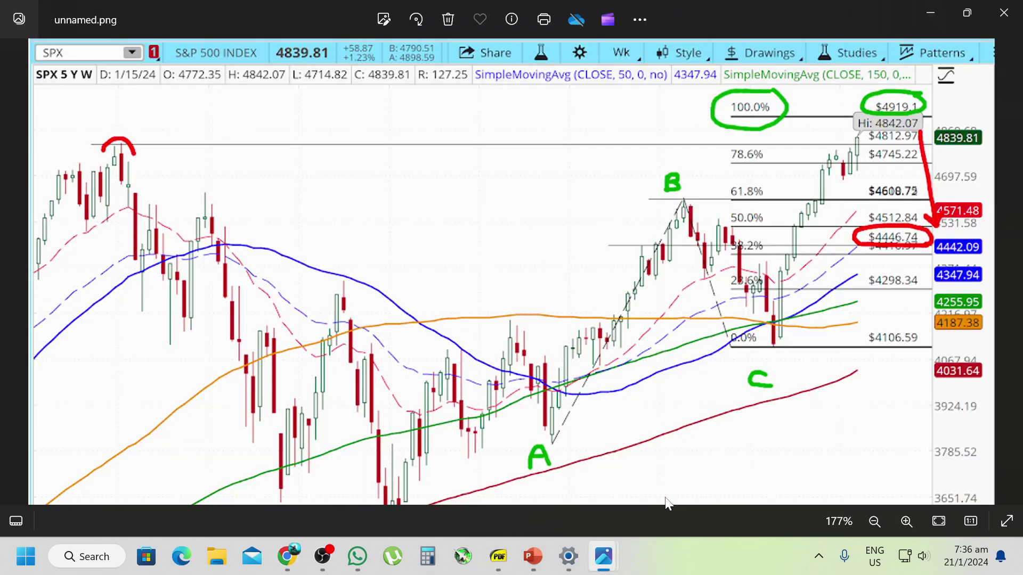
pyautogui.click(927, 22)
# Handwrite a '61.8%' note beside the latest candles
pyautogui.moveTo(565, 267); pyautogui.dragTo(558, 278)
pyautogui.moveTo(569, 268)
pyautogui.mouseDown()
pyautogui.moveTo(585, 287)
pyautogui.moveTo(591, 266)
pyautogui.moveTo(613, 278)
pyautogui.moveTo(597, 281)
pyautogui.mouseUp()
pyautogui.click(572, 279)
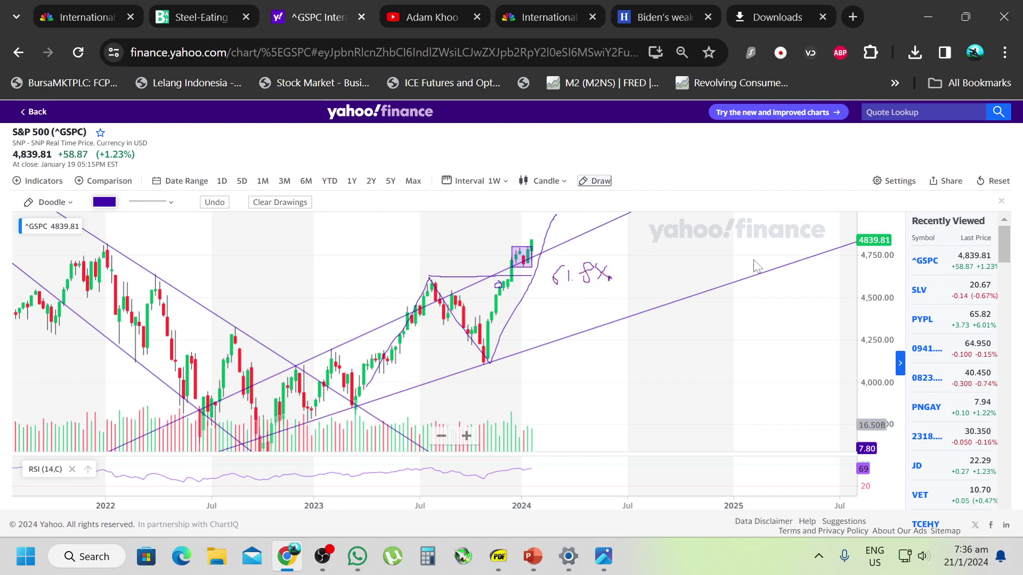
pyautogui.scroll(-6, 850, 327)
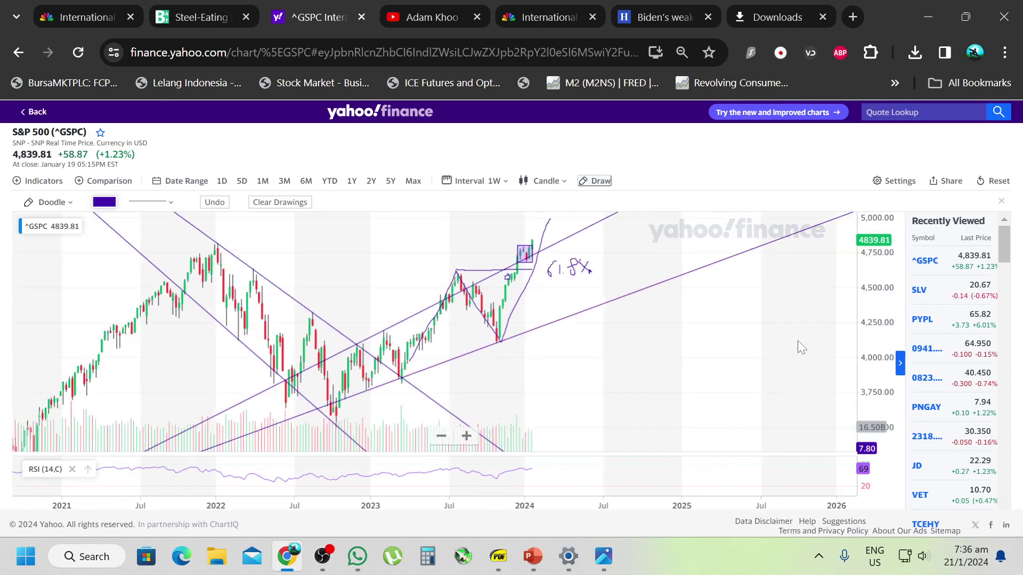
# Pan the chart for room, then doodle wave labels A, B and C on the 2023 swing
pyautogui.click(601, 180)
pyautogui.moveTo(650, 291); pyautogui.dragTo(688, 361)
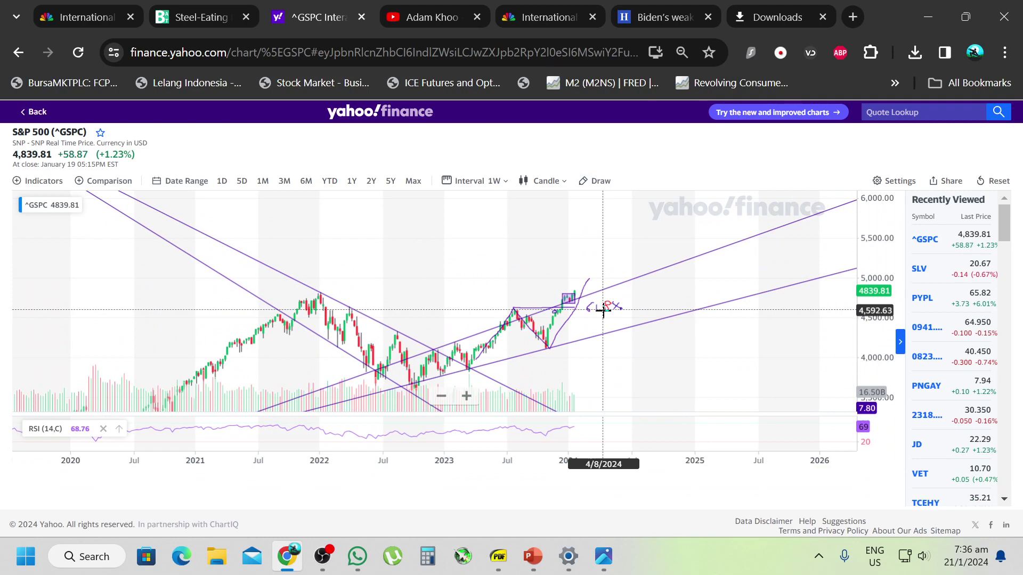
pyautogui.click(594, 181)
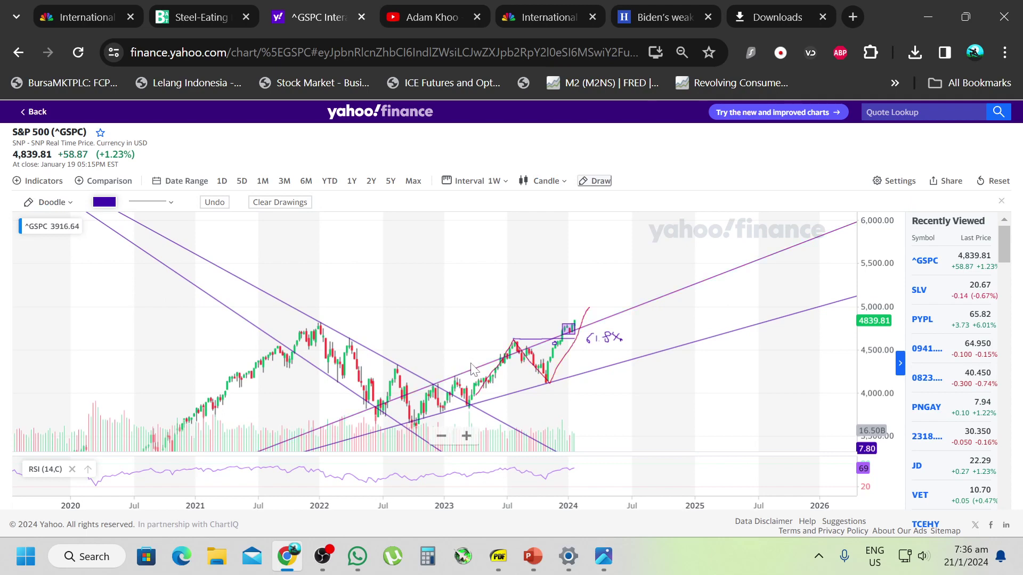
pyautogui.moveTo(471, 364)
pyautogui.mouseDown()
pyautogui.moveTo(478, 357)
pyautogui.moveTo(522, 375)
pyautogui.mouseUp()
pyautogui.moveTo(585, 361)
pyautogui.mouseDown()
pyautogui.moveTo(576, 362)
pyautogui.moveTo(586, 367)
pyautogui.mouseUp()
# Draw Fibonacci levels from the October 2023 low to early January 2024, about 4,928
pyautogui.click(68, 206)
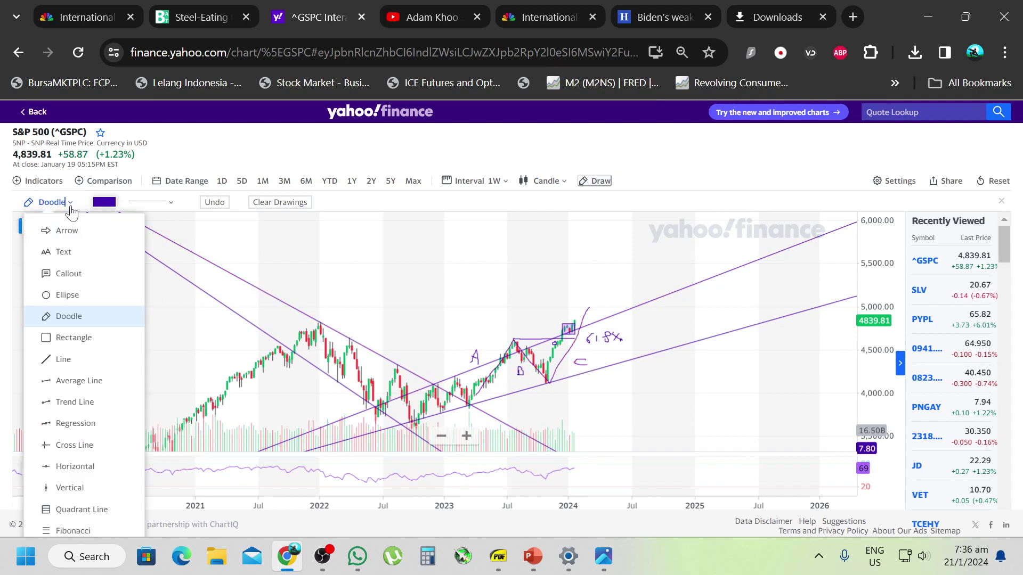
pyautogui.click(75, 531)
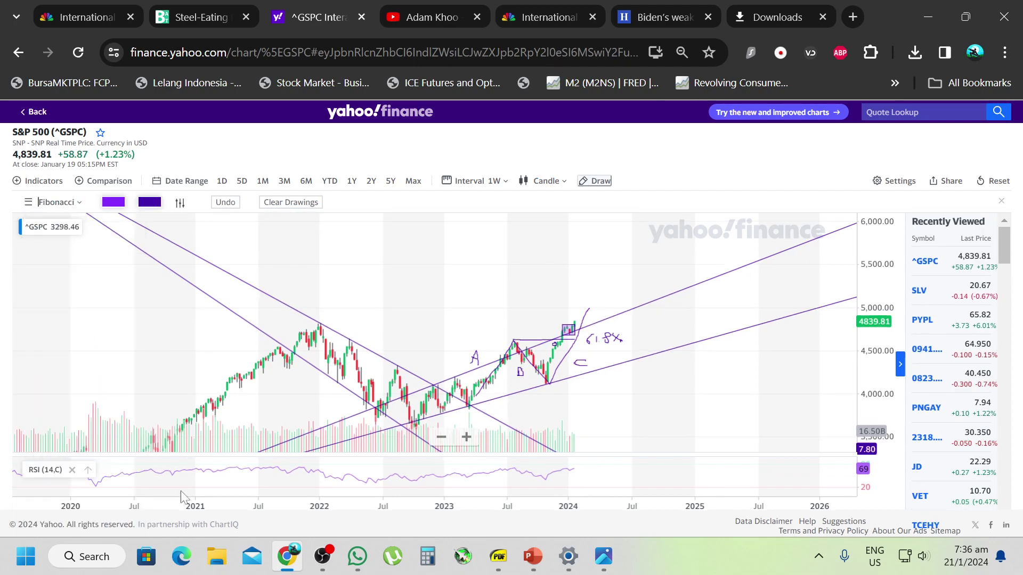
pyautogui.scroll(3, 566, 389)
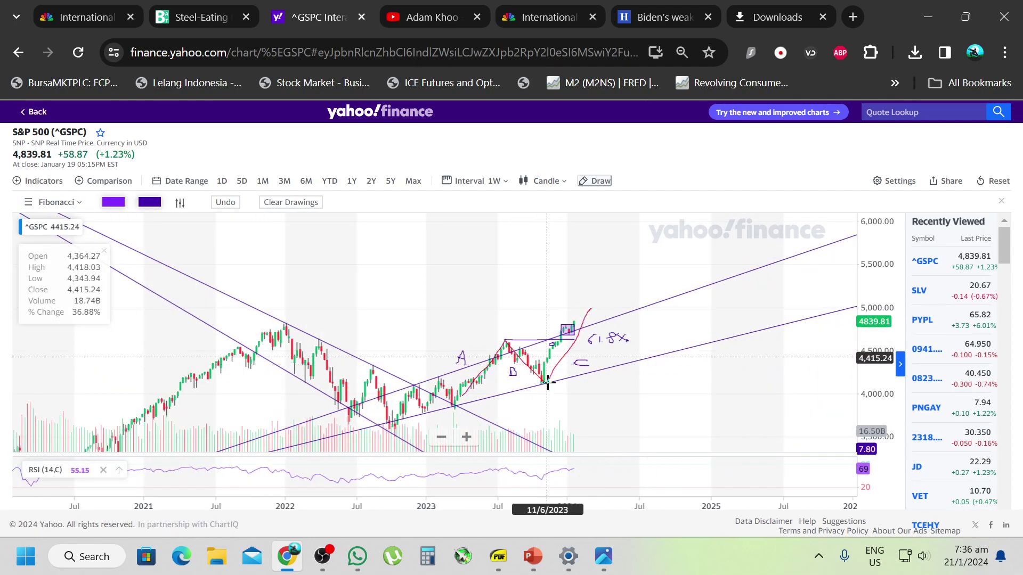
pyautogui.click(547, 382)
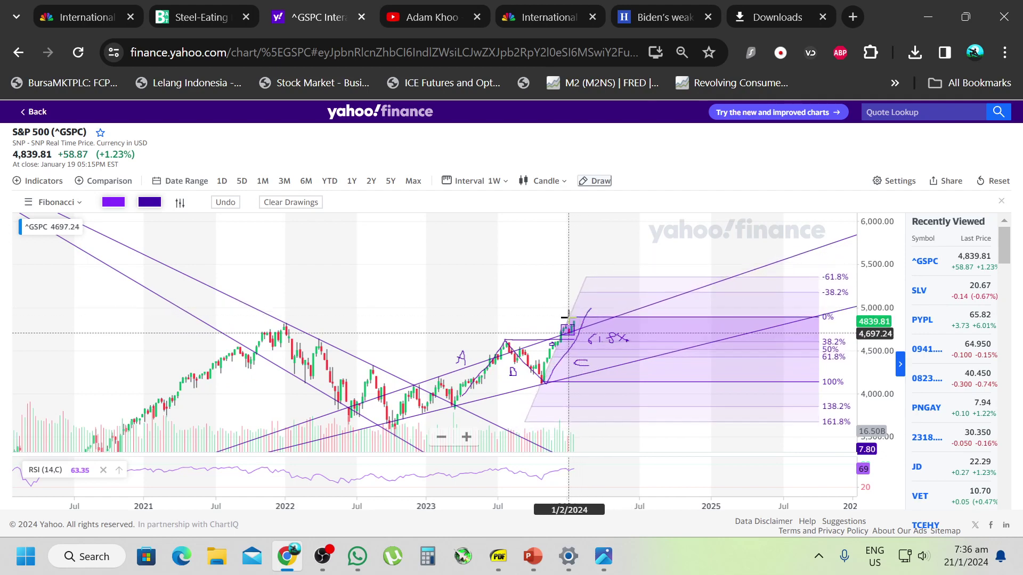
pyautogui.scroll(5, 568, 317)
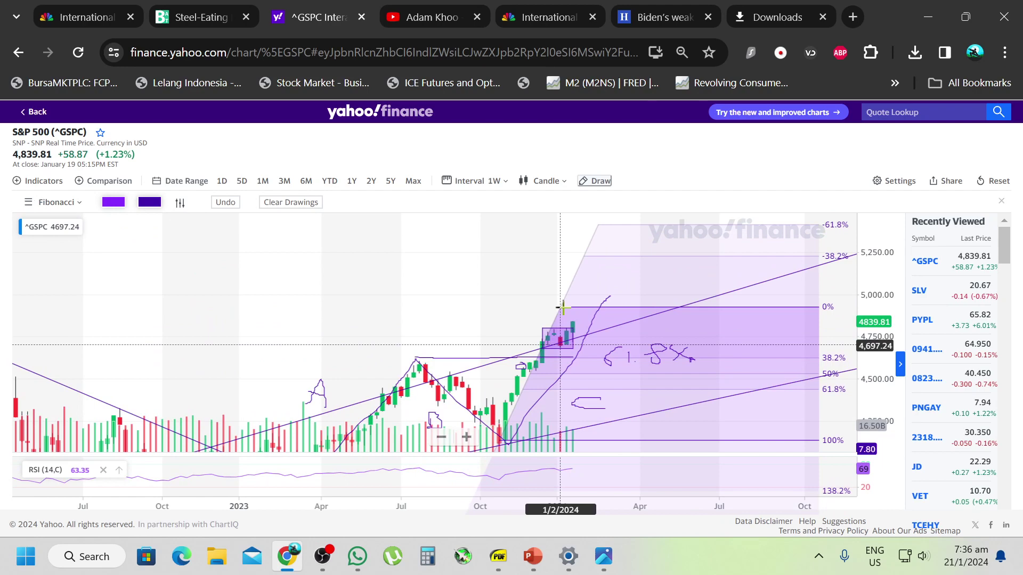
pyautogui.click(562, 307)
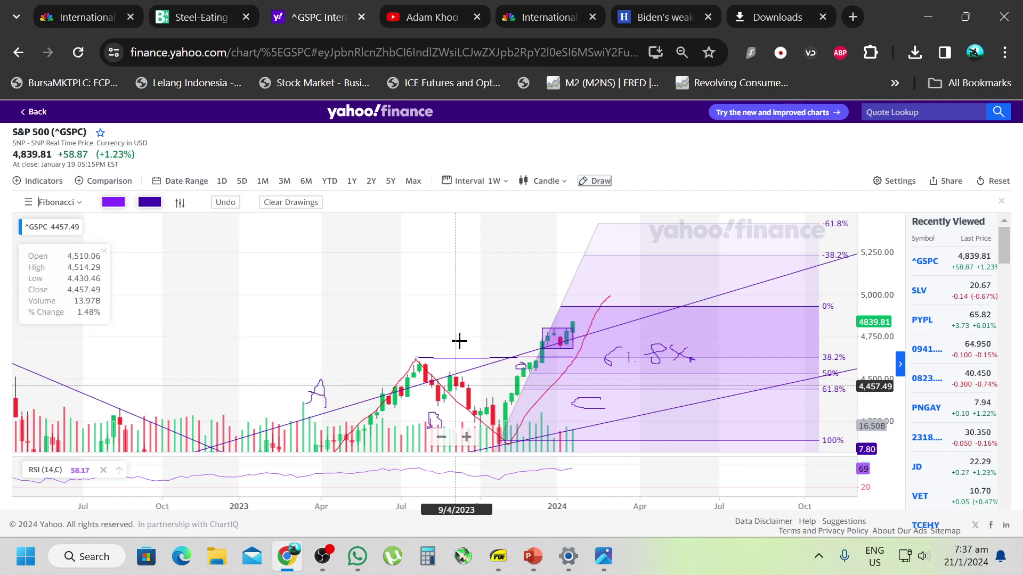
pyautogui.scroll(-4, 485, 344)
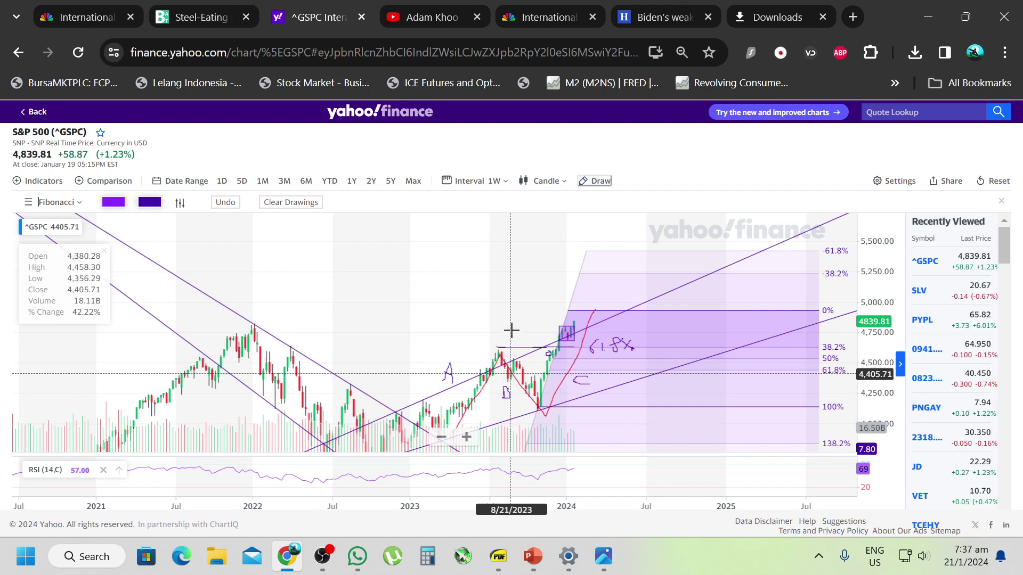
pyautogui.moveTo(414, 320); pyautogui.dragTo(446, 296)
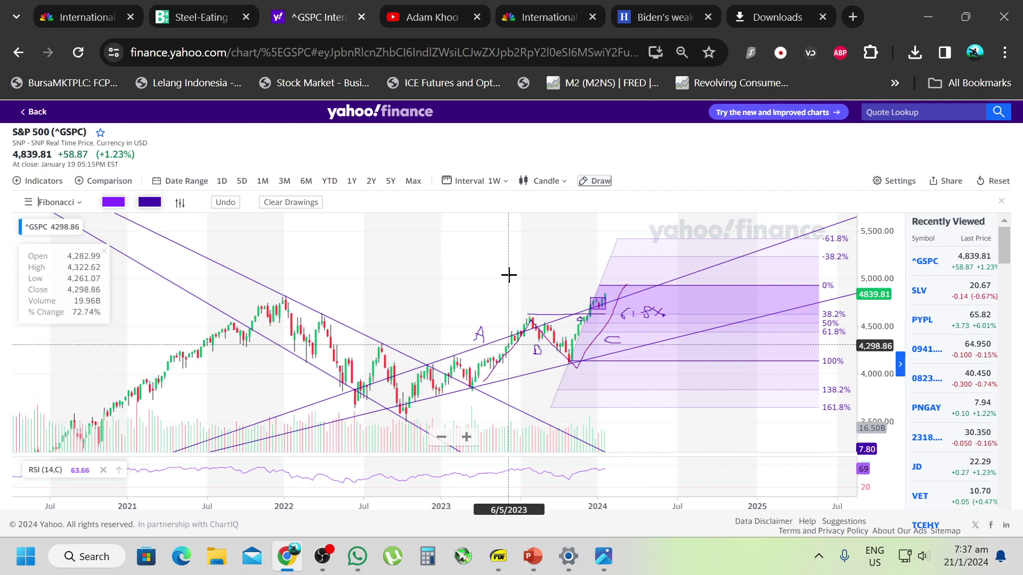
pyautogui.scroll(3, 586, 343)
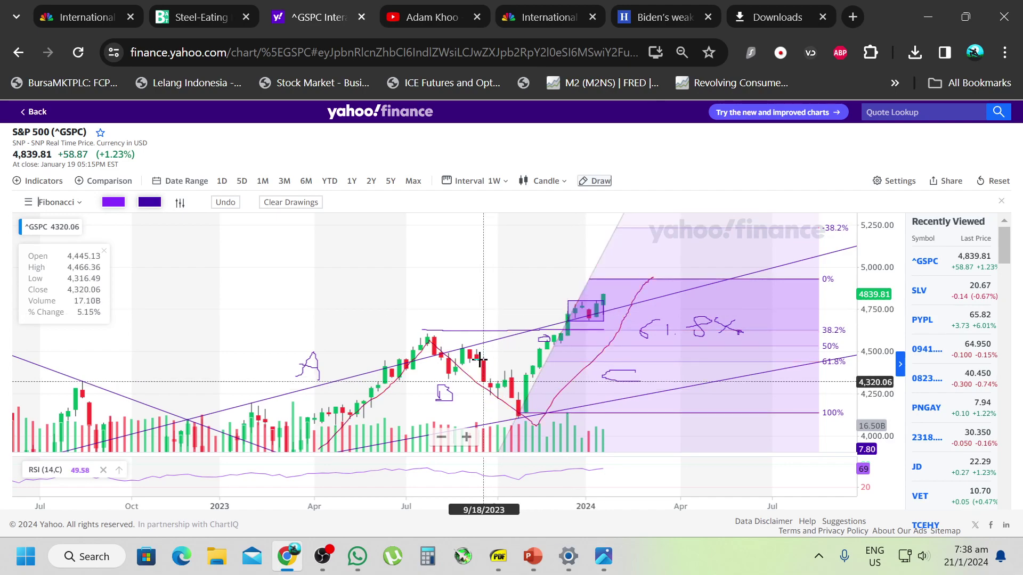
# Zoom out to the 2022 top and doodle the 2022 decline and rebound swings
pyautogui.scroll(-3, 434, 370)
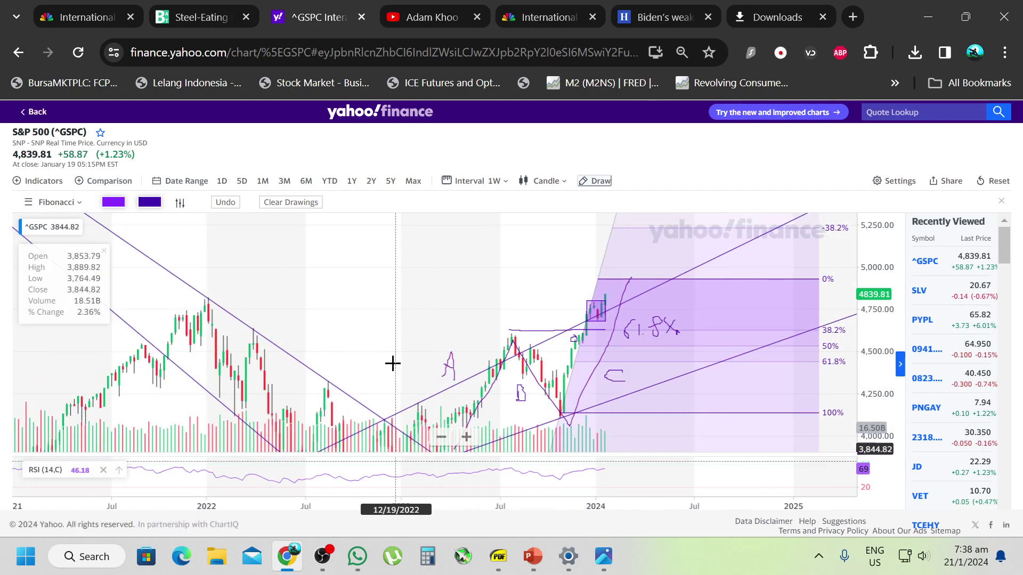
pyautogui.moveTo(383, 338); pyautogui.dragTo(468, 258)
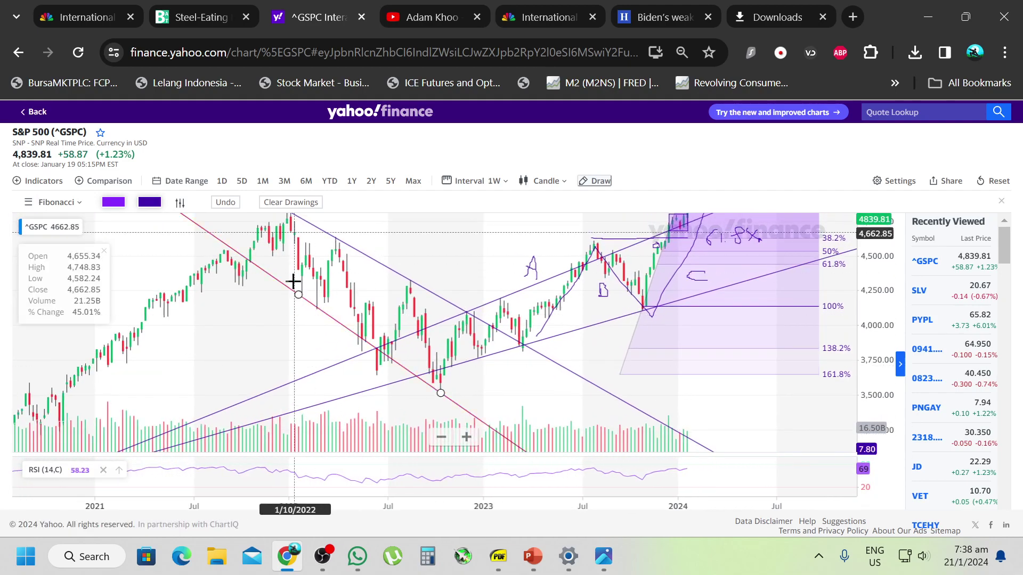
pyautogui.click(26, 204)
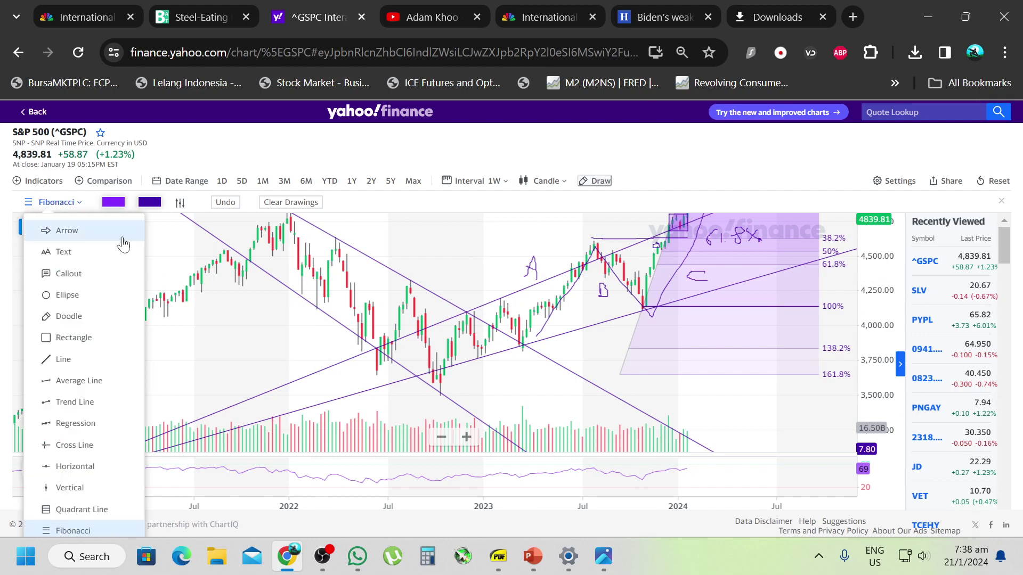
pyautogui.click(48, 314)
pyautogui.moveTo(290, 216)
pyautogui.mouseDown()
pyautogui.moveTo(313, 287)
pyautogui.moveTo(336, 244)
pyautogui.moveTo(382, 379)
pyautogui.moveTo(425, 289)
pyautogui.moveTo(476, 354)
pyautogui.mouseUp()
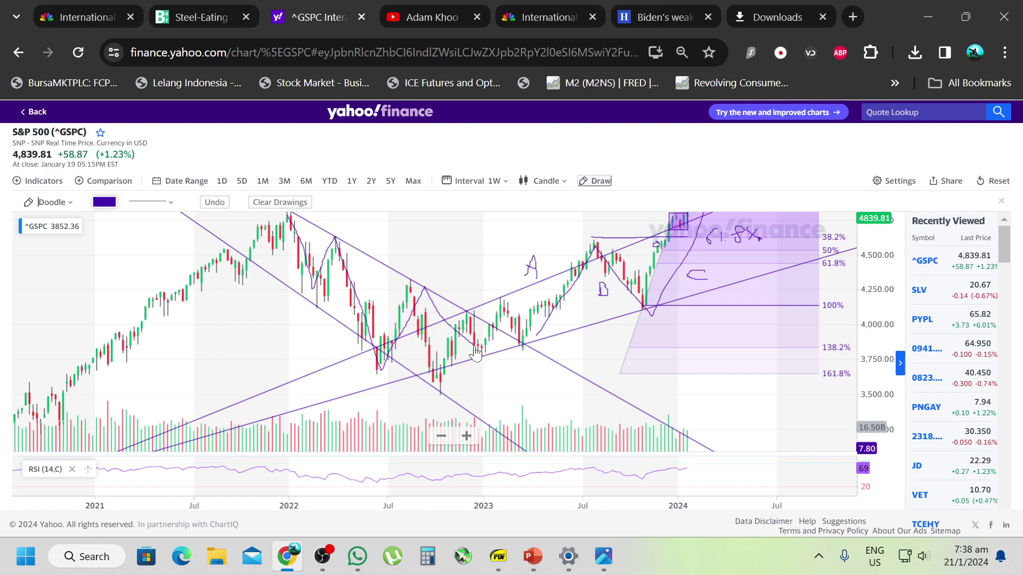
# Undo two stray 2022 strokes and redraw the wave from the January 2022 top to the October 2022 low
pyautogui.moveTo(425, 288); pyautogui.dragTo(523, 346)
pyautogui.moveTo(424, 289); pyautogui.dragTo(438, 382)
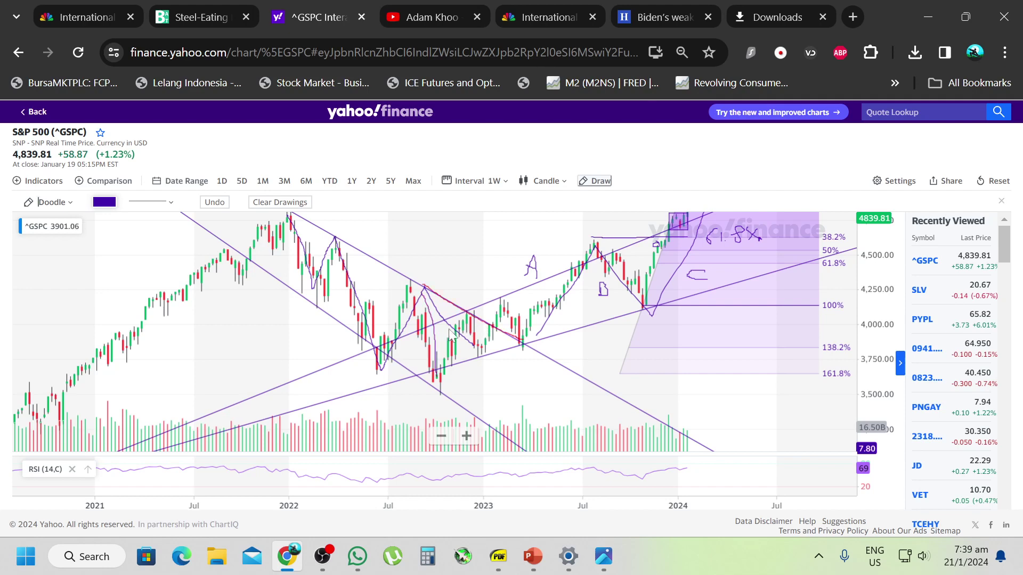
pyautogui.hotkey('ctrl', 'z')
pyautogui.hotkey('ctrl', 'z')
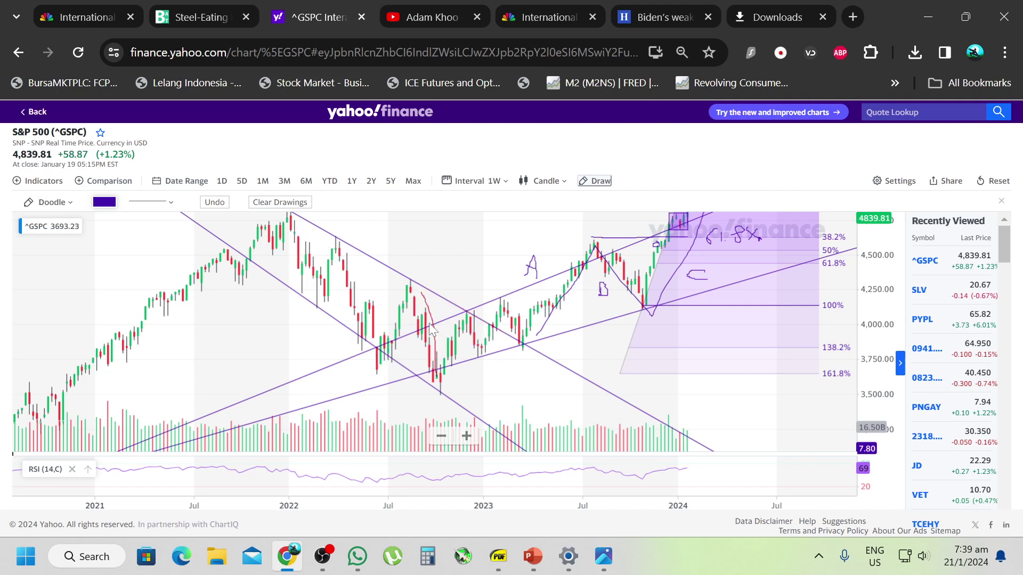
pyautogui.hotkey('ctrl', 'z')
pyautogui.moveTo(289, 213)
pyautogui.mouseDown()
pyautogui.moveTo(320, 310)
pyautogui.moveTo(339, 249)
pyautogui.moveTo(371, 365)
pyautogui.moveTo(412, 290)
pyautogui.moveTo(441, 399)
pyautogui.mouseUp()
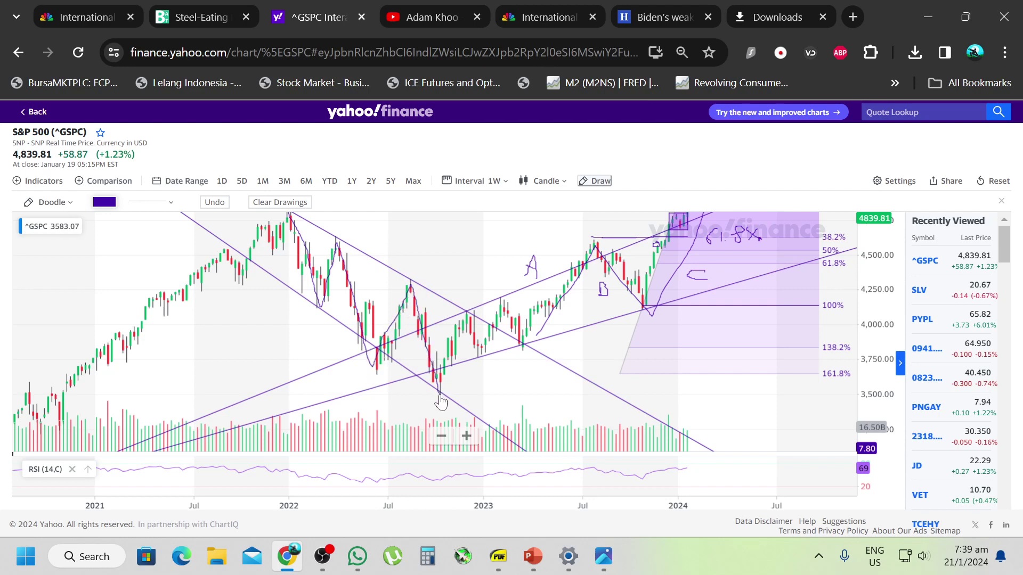